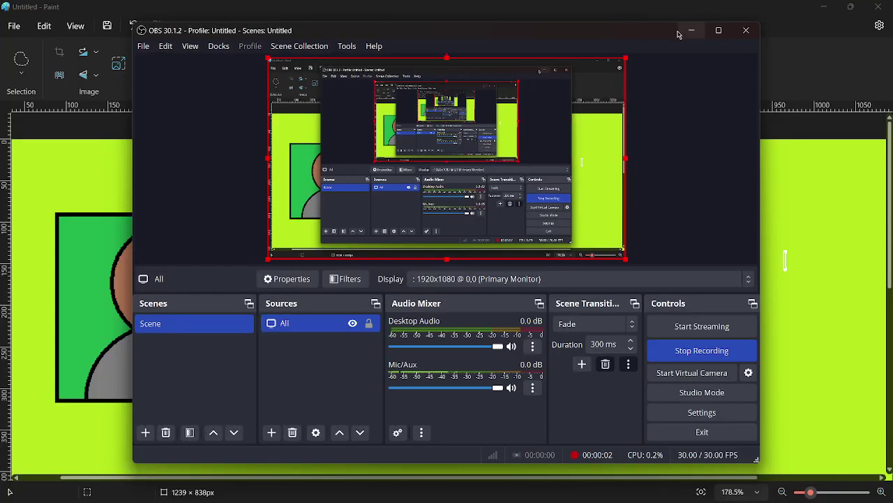
Clear away OBS, Paint and Settings, then bring up Chrome's OCR Web App tab.
left_click(690, 30)
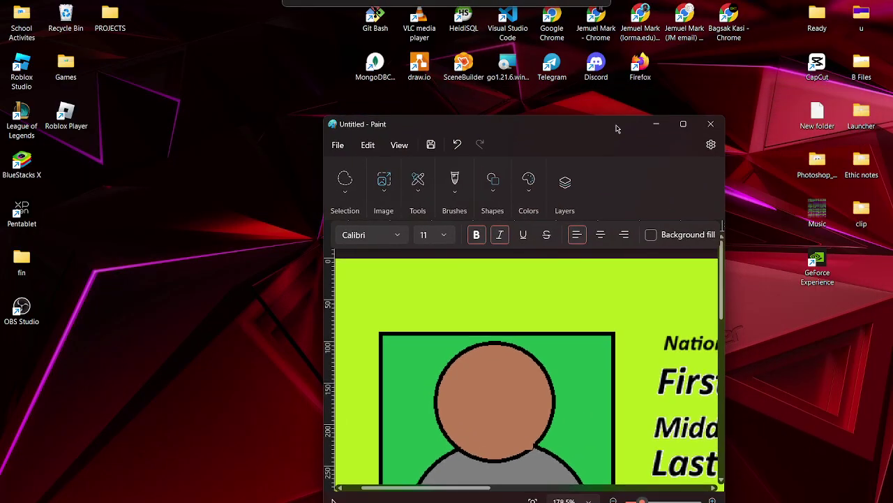
left_click_drag(802, 9, 677, 105)
key("alt+Tab")
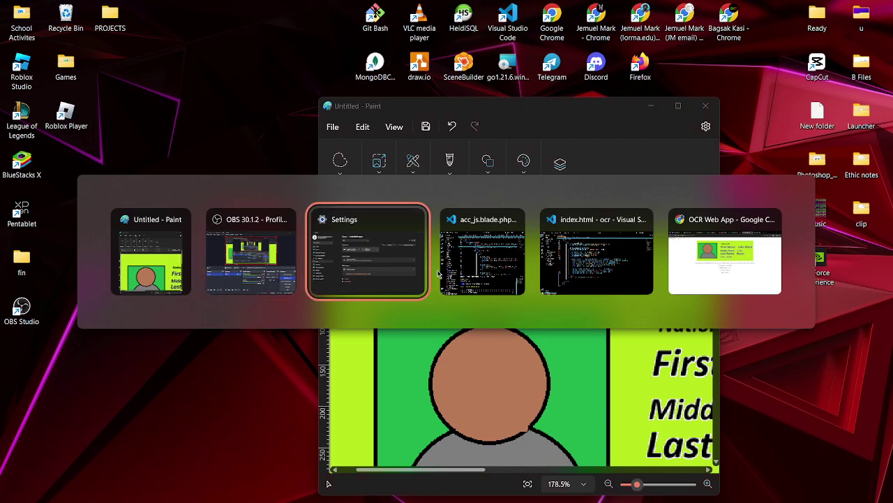
left_click(416, 265)
left_click(880, 12)
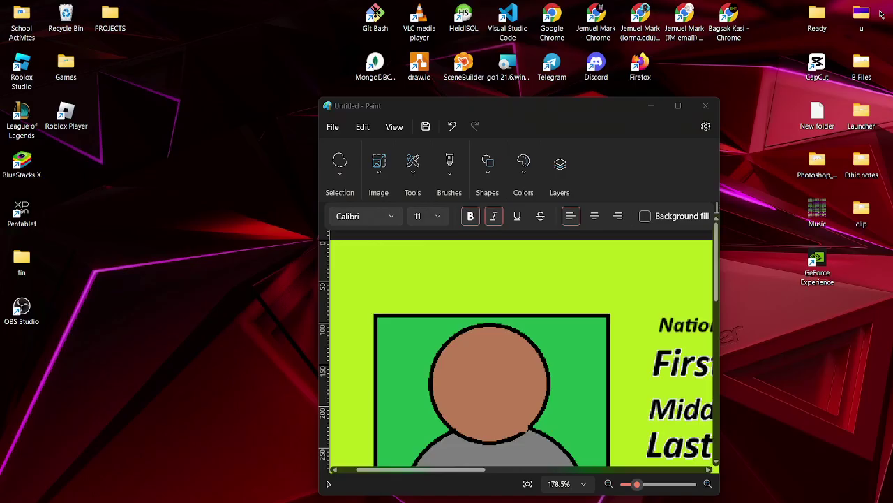
key("alt+Tab")
key("alt+Tab")
key("alt+Tab")
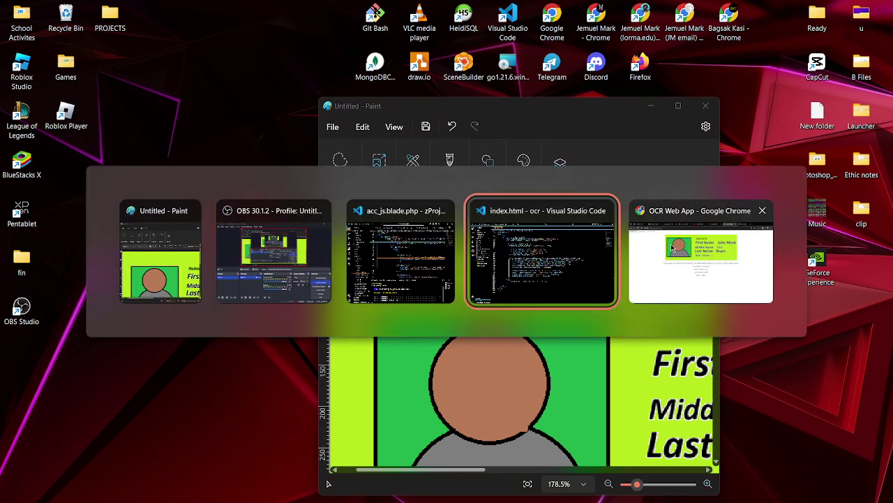
key("alt+Tab")
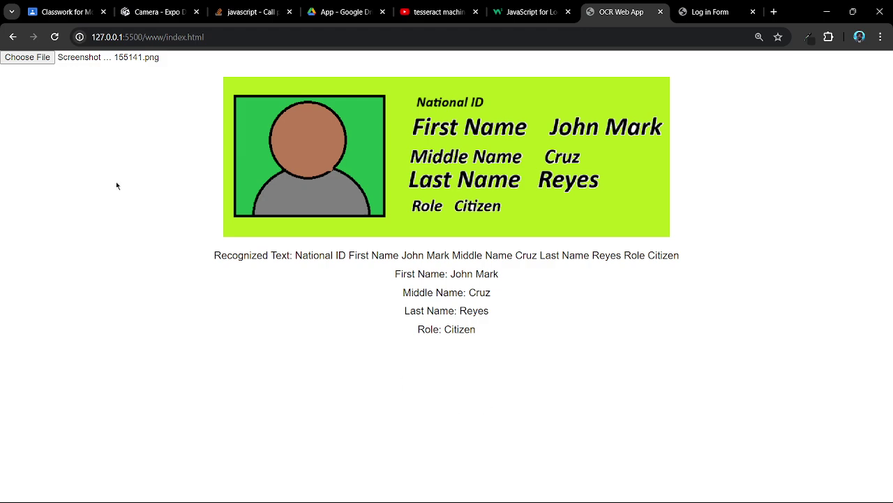
left_click_drag(200, 106, 689, 342)
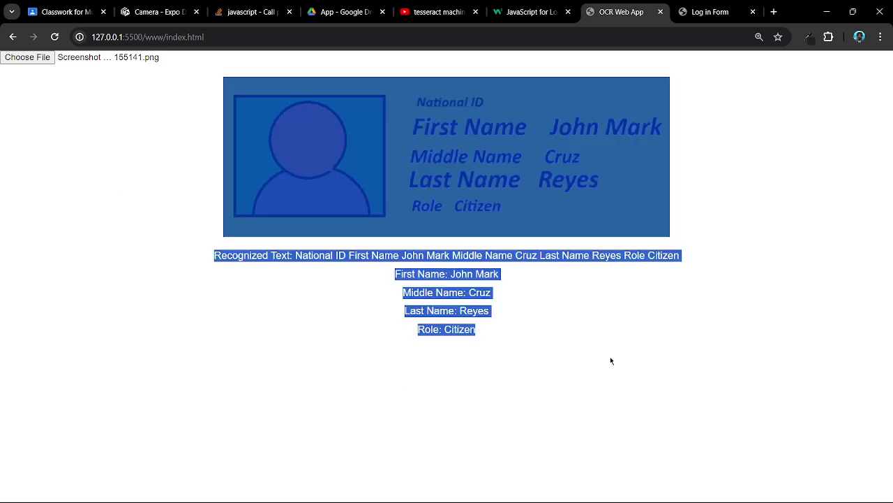
left_click(540, 331)
left_click_drag(540, 331, 191, 129)
left_click(166, 119)
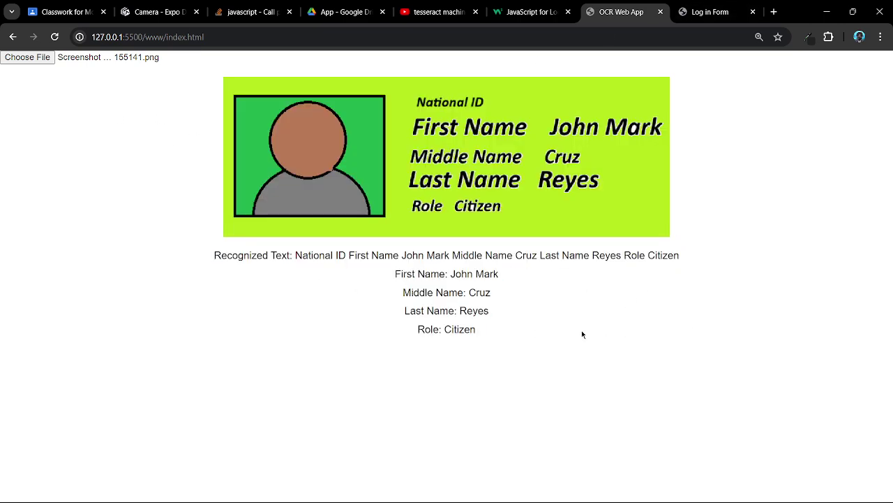
left_click_drag(582, 334, 263, 156)
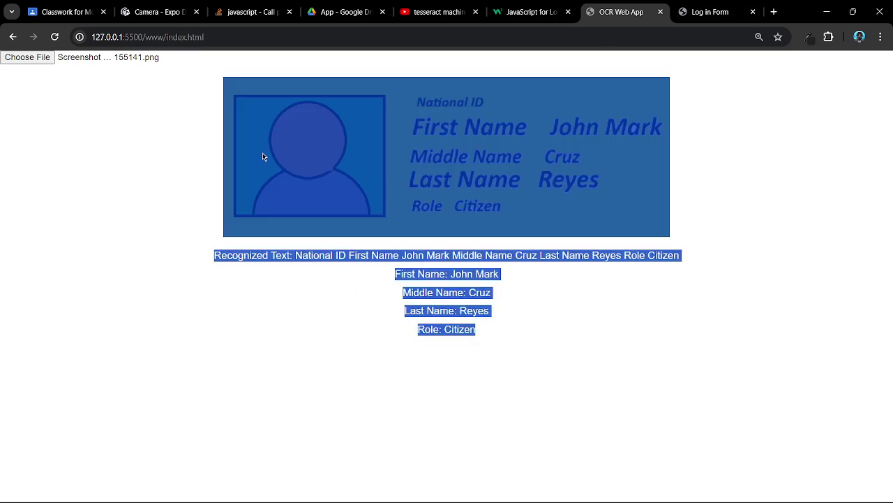
left_click(156, 128)
left_click_drag(195, 94, 531, 474)
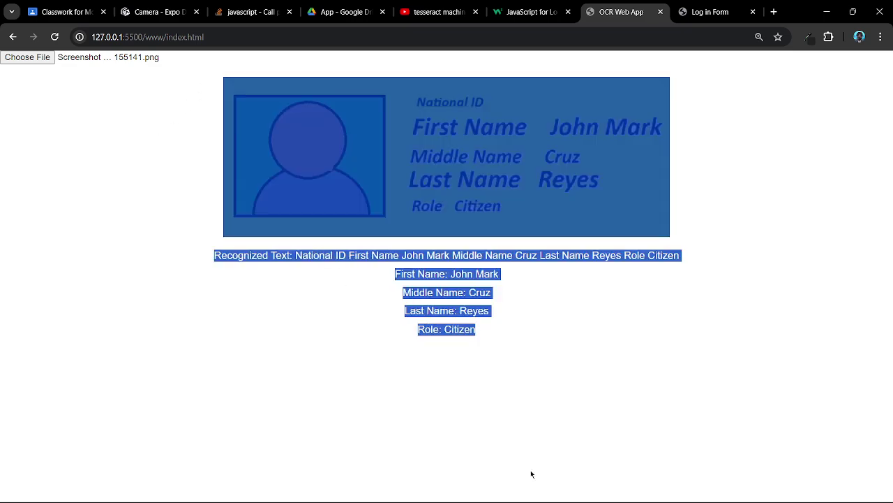
Open TownSpeak's Register form, prefilled with Town Naguilian, Province La Union and role Citizen.
left_click(726, 10)
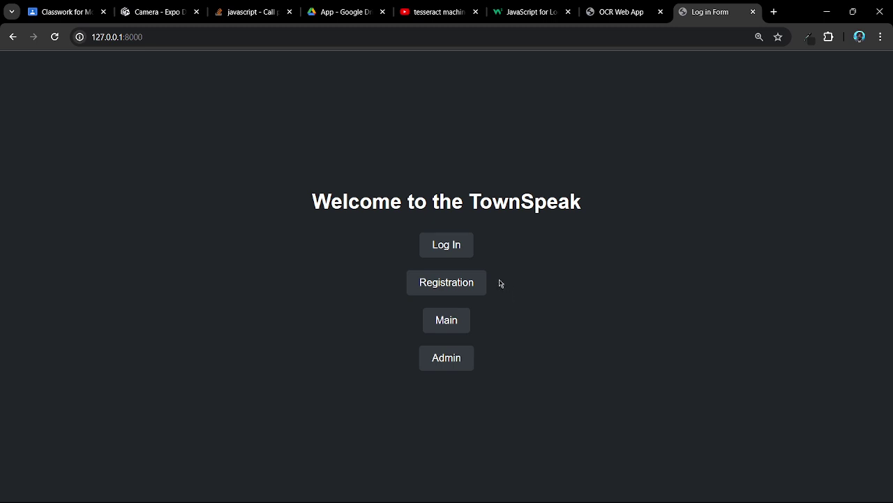
left_click(465, 284)
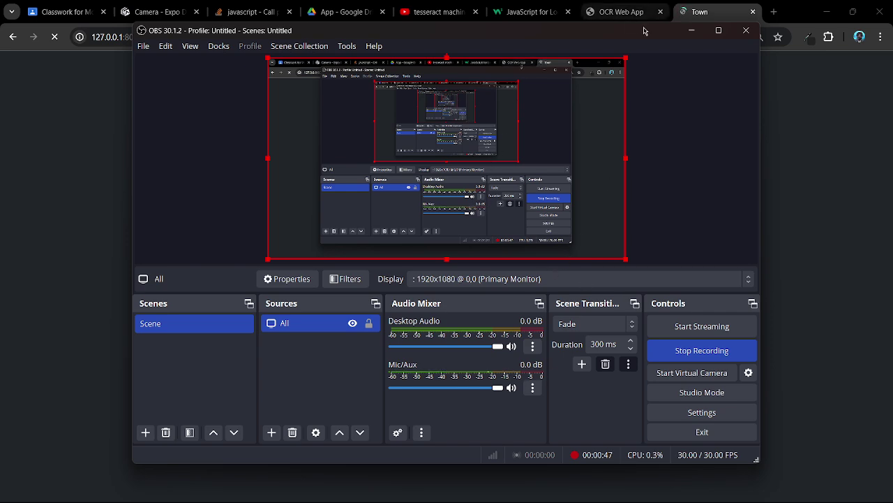
left_click(690, 32)
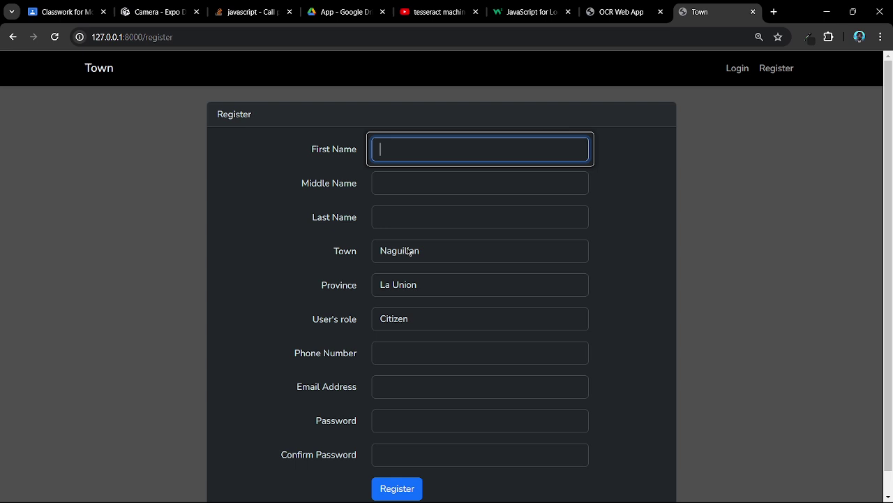
scroll(498, 195, "down", 1)
scroll(481, 181, "up", 1)
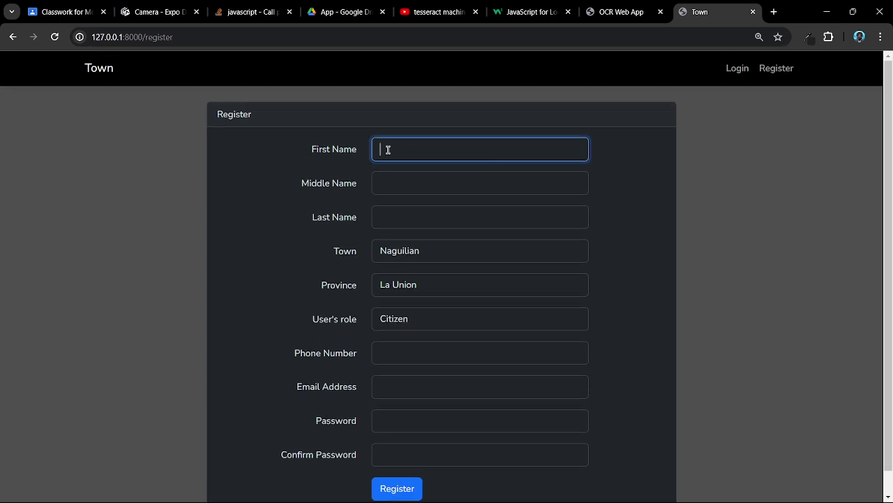
Back on the OCR Web App, highlight the scanned ID card image.
left_click(637, 7)
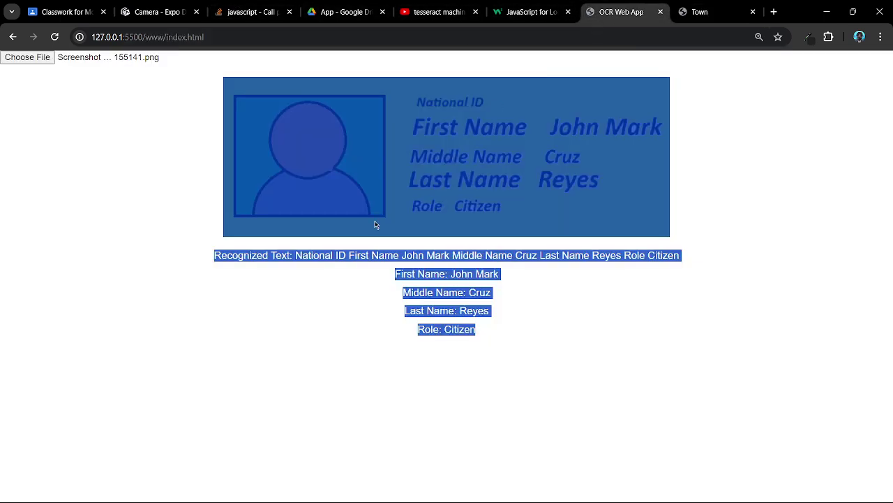
left_click(45, 103)
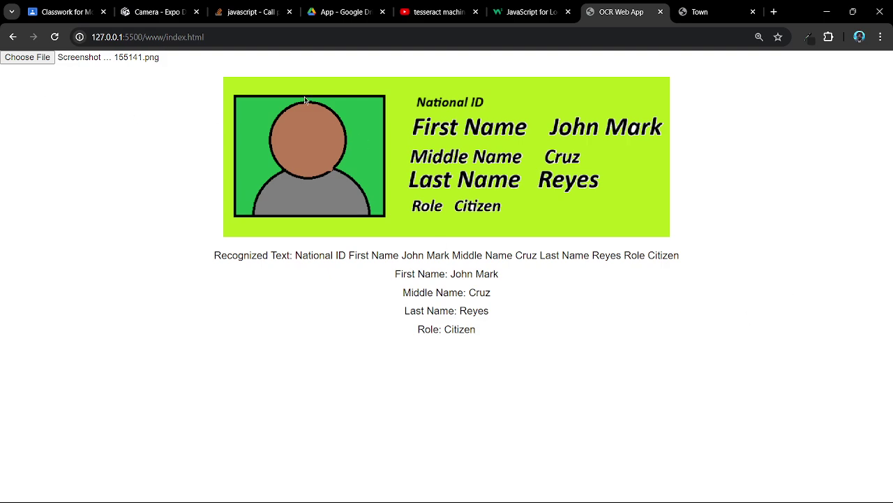
left_click_drag(305, 100, 683, 161)
left_click(52, 101)
left_click(28, 57)
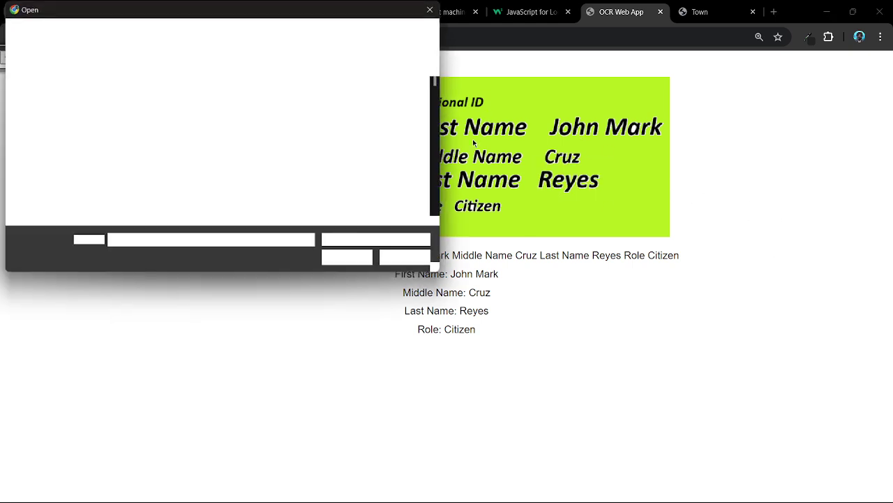
scroll(384, 140, "down", 10)
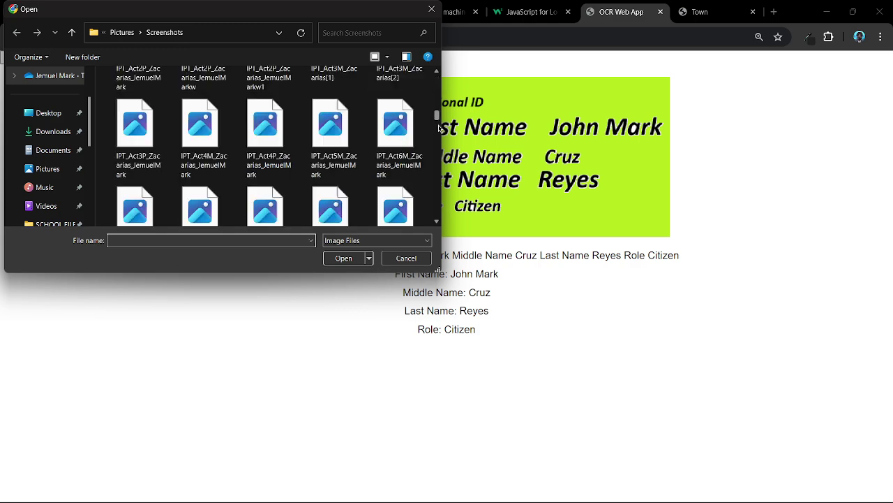
scroll(401, 157, "down", 5)
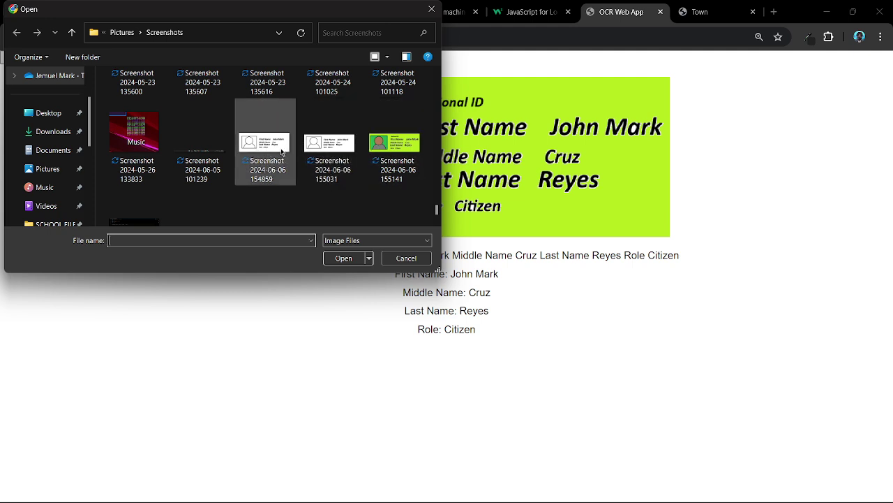
left_click(321, 153)
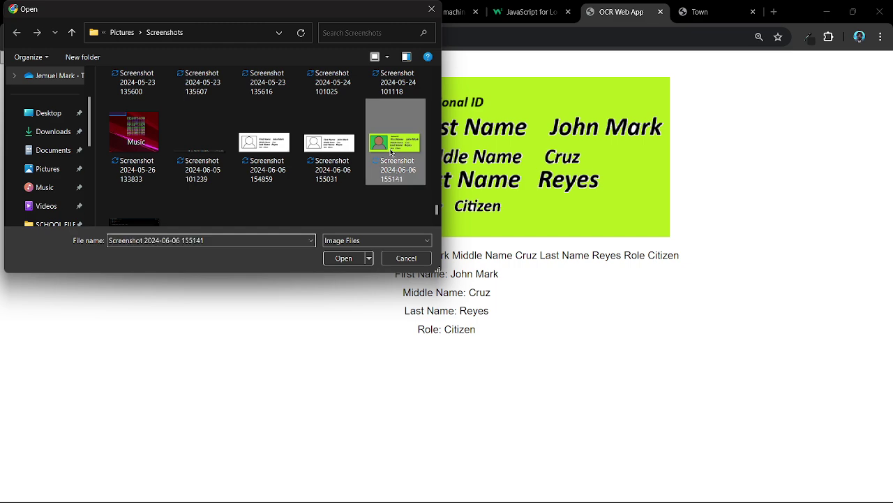
left_click(344, 258)
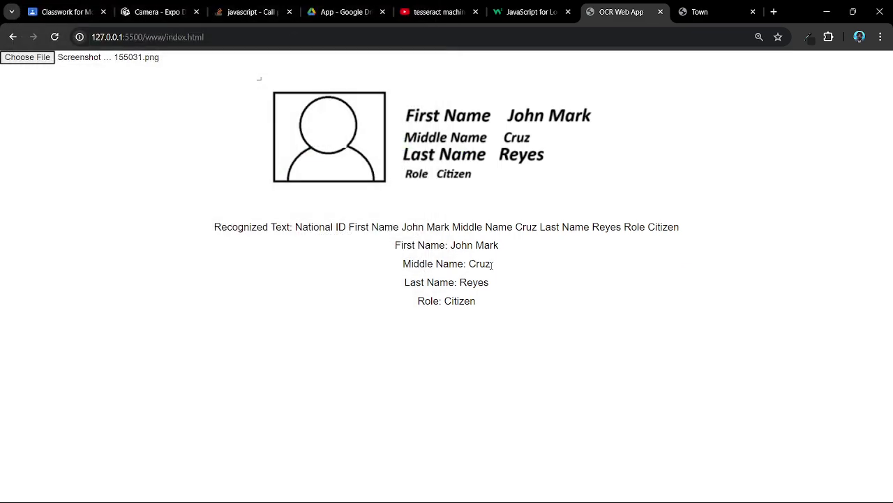
mouse_move(494, 282)
left_mouse_down()
mouse_move(468, 282)
mouse_move(235, 96)
left_mouse_up()
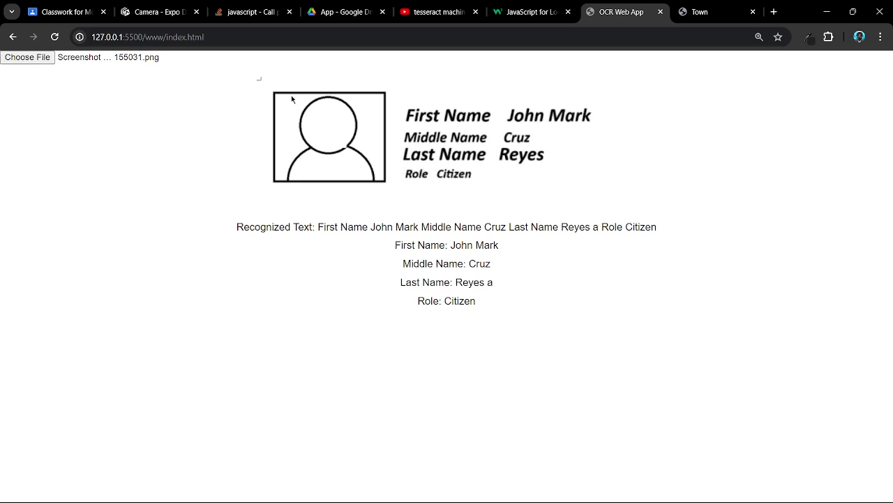
left_click_drag(494, 282, 468, 282)
left_click(361, 145)
left_click(20, 57)
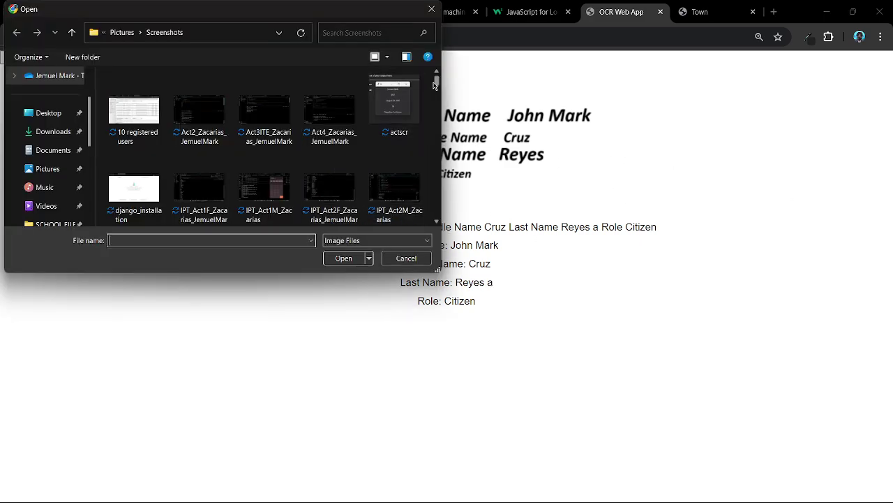
left_click_drag(436, 81, 440, 227)
left_click(395, 106)
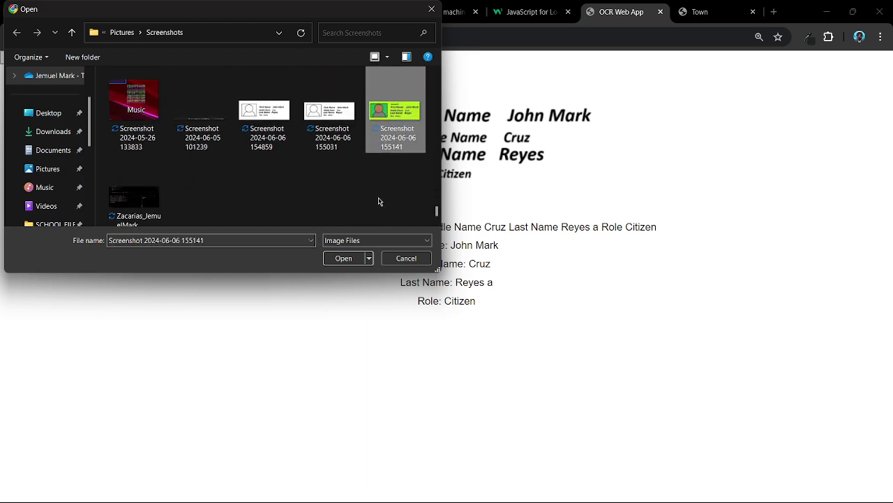
left_click(343, 259)
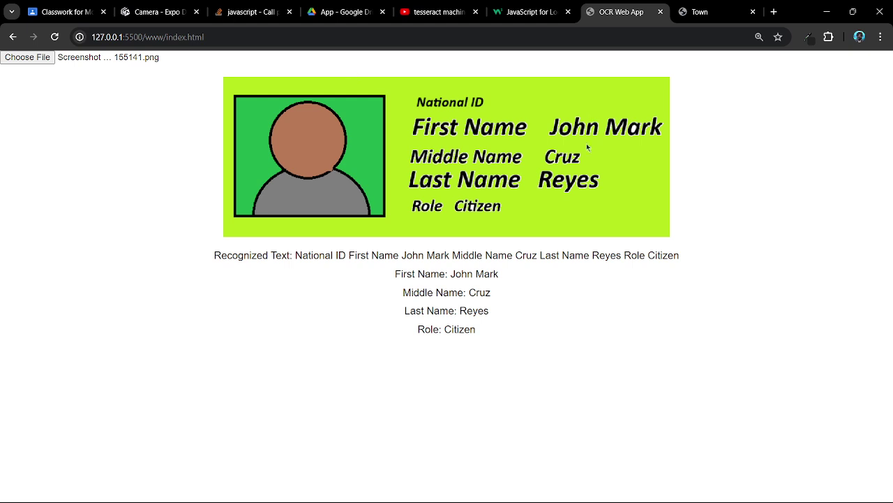
Switch to TownSpeak's Register form and check the User's role dropdown, keeping Citizen.
triple_click(439, 310)
left_click(500, 333)
left_click(712, 10)
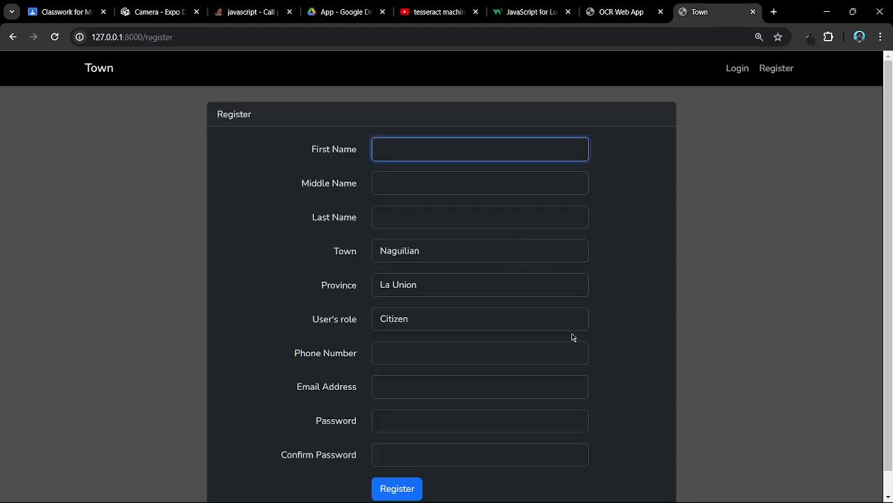
scroll(646, 299, "down", 1)
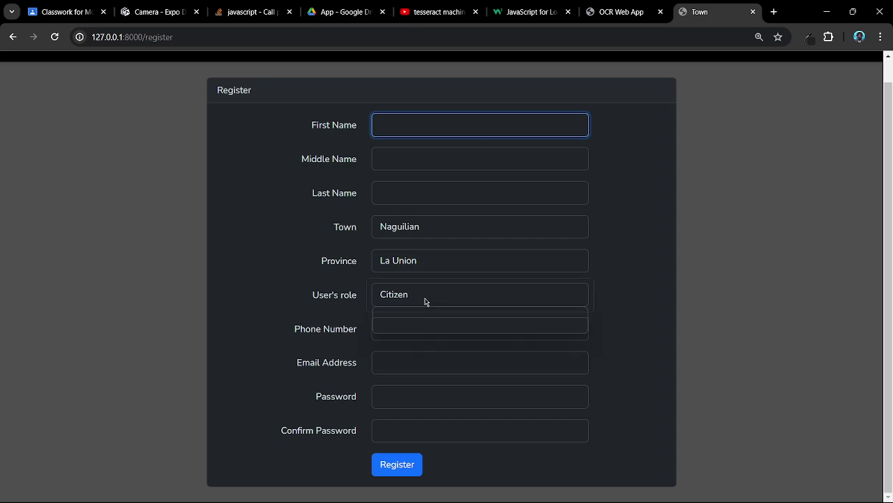
left_click(425, 301)
left_click(429, 313)
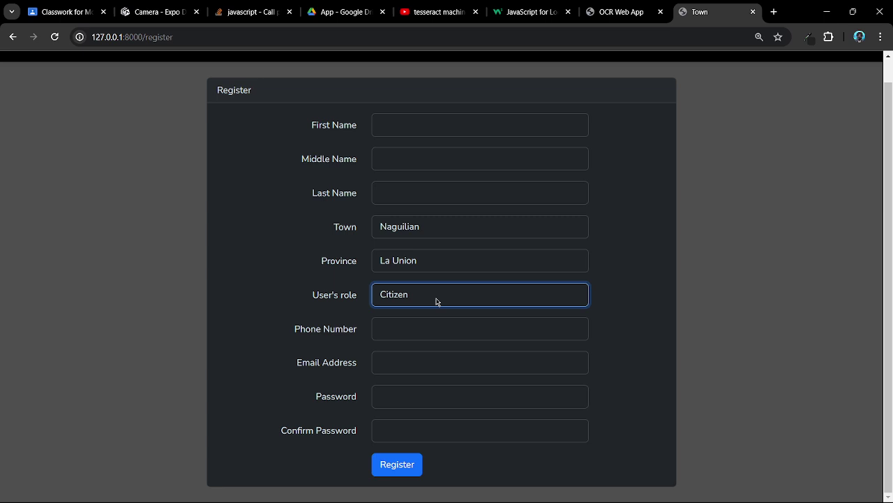
left_click(437, 301)
left_click(437, 311)
Review the Citizen/Government role options again, leave Citizen, then focus the phone and First Name fields.
left_click(439, 303)
left_click(431, 299)
left_click(402, 300)
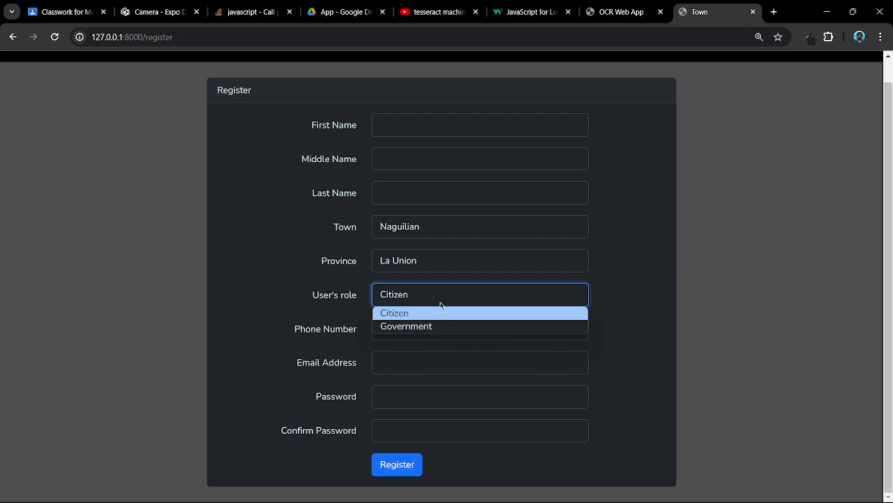
left_click(748, 259)
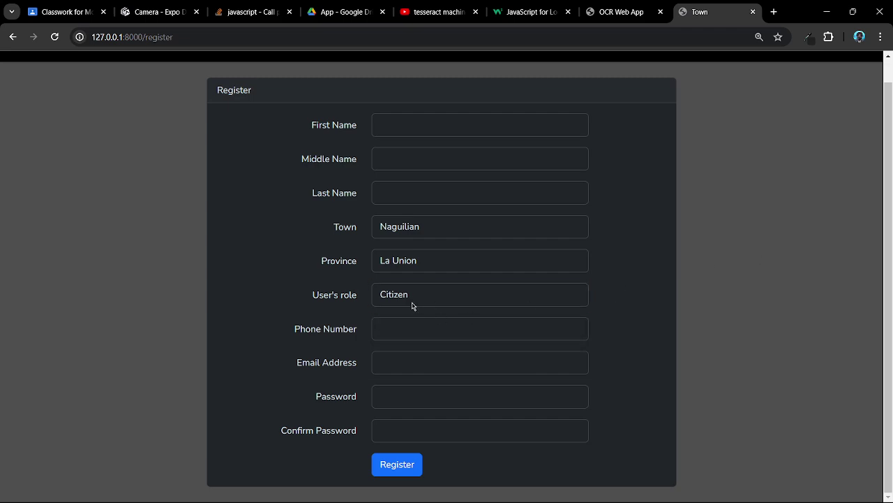
left_click(412, 304)
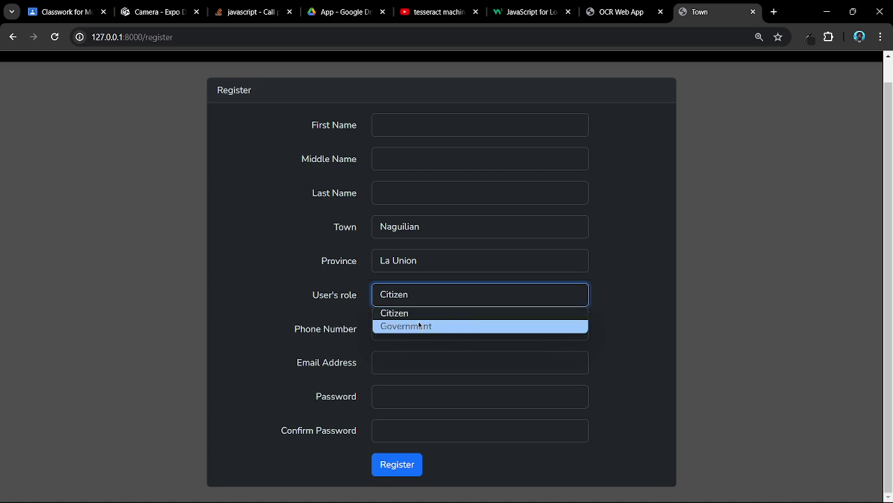
left_click(742, 277)
scroll(572, 251, "up", 1)
scroll(443, 265, "down", 1)
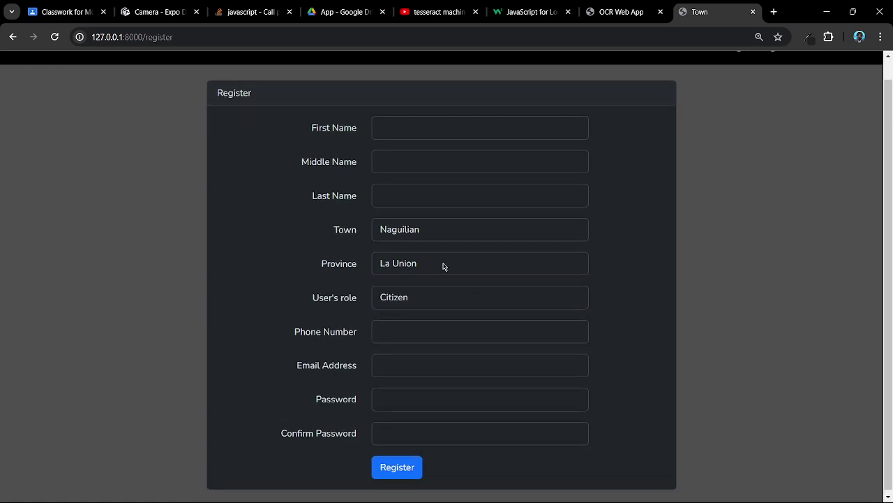
left_click(432, 336)
left_click(447, 133)
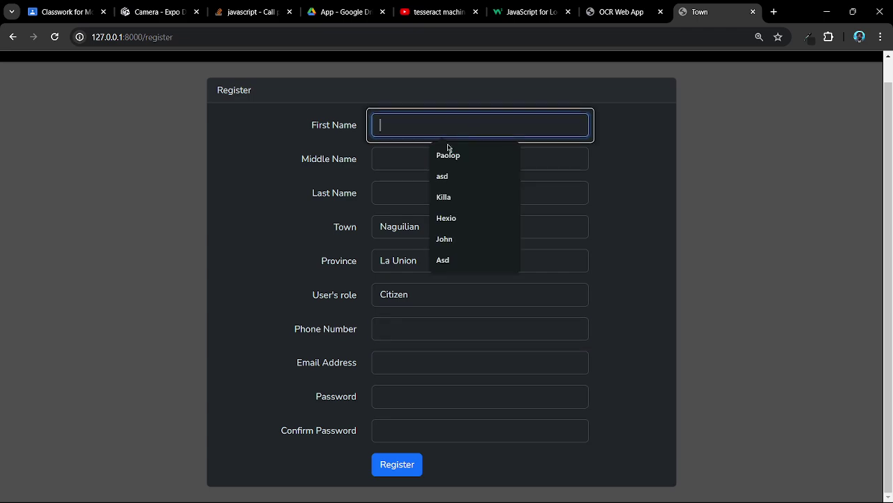
Log in to TownSpeak with the saved government email and the account password.
scroll(422, 273, "up", 1)
left_click(95, 73)
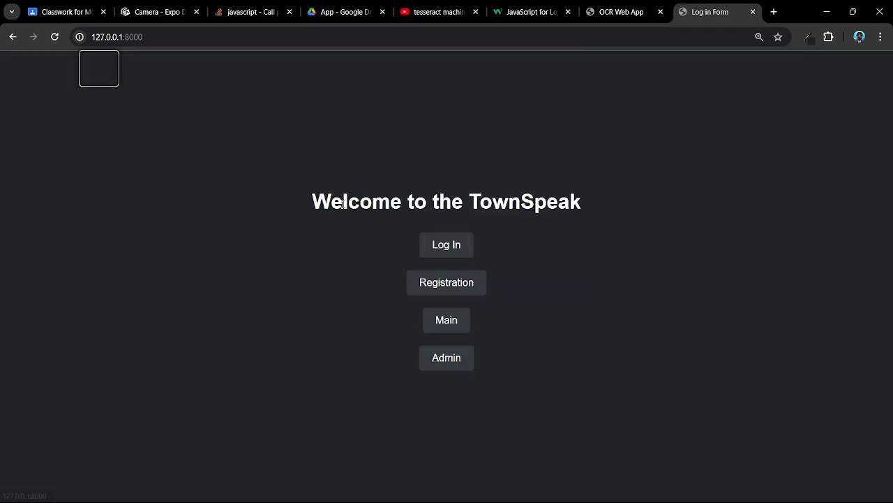
left_click(452, 249)
left_click(480, 147)
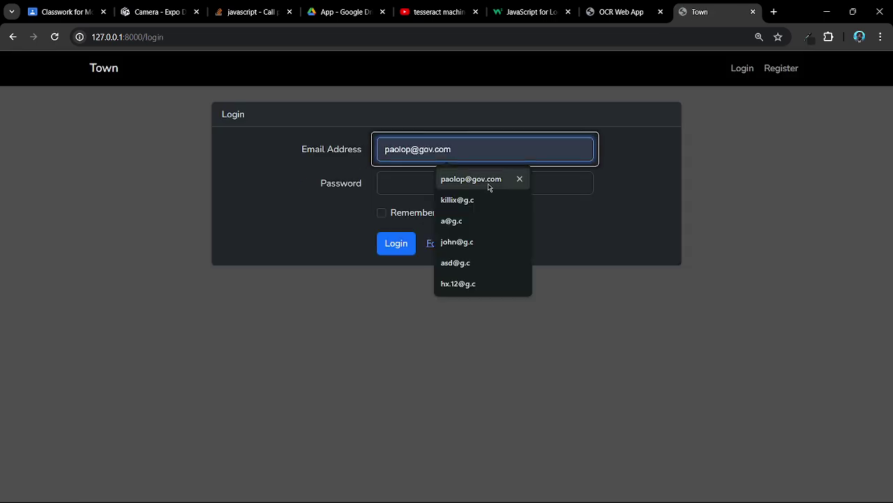
left_click(493, 180)
left_click(425, 184)
type("s")
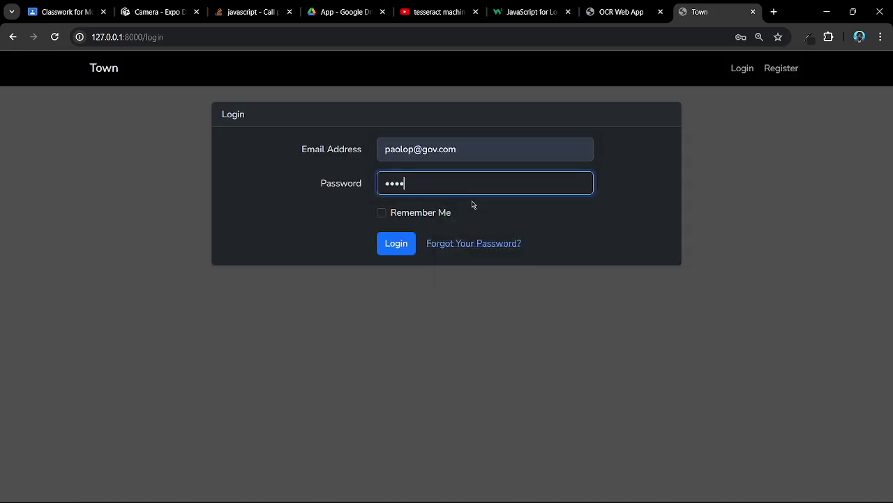
left_click(412, 244)
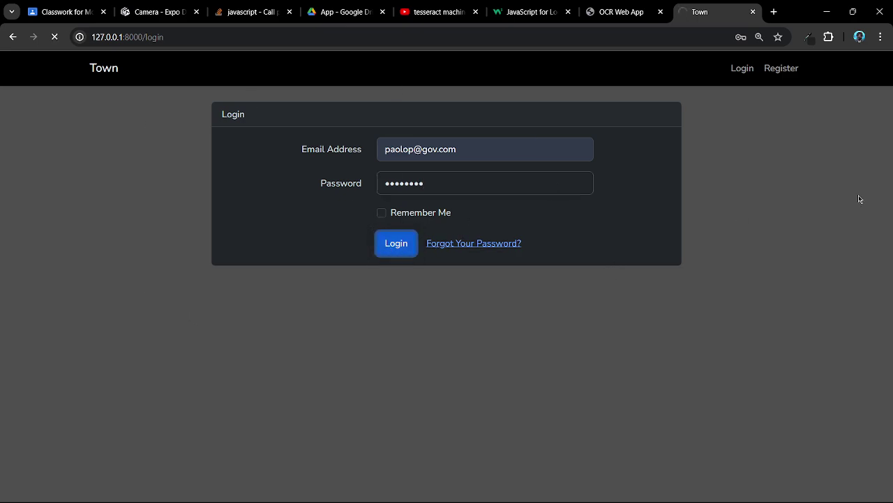
Scroll through TownSpeak's Main page with its What's New form.
scroll(379, 263, "down", 2)
scroll(651, 301, "up", 2)
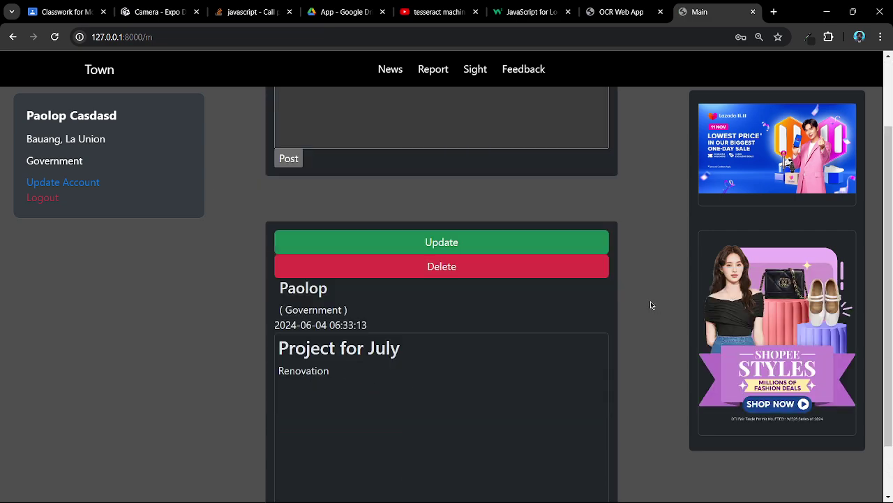
left_click_drag(73, 155, 144, 158)
left_click(80, 144)
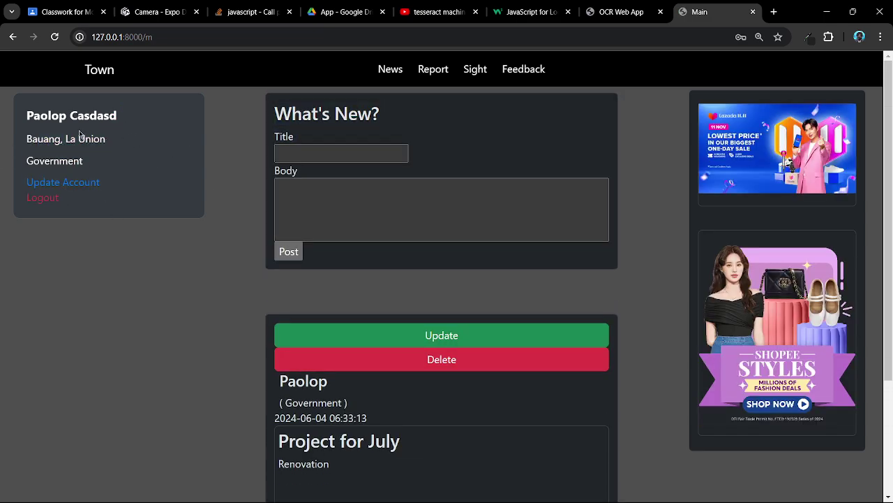
View the News feed's Project for July post, then return to the OCR Web App tab.
left_click(386, 72)
scroll(286, 275, "down", 2)
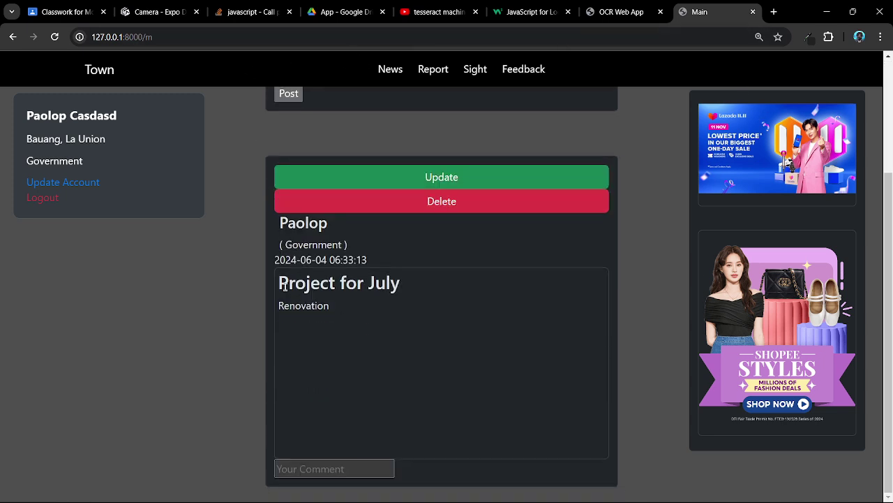
scroll(310, 293, "up", 2)
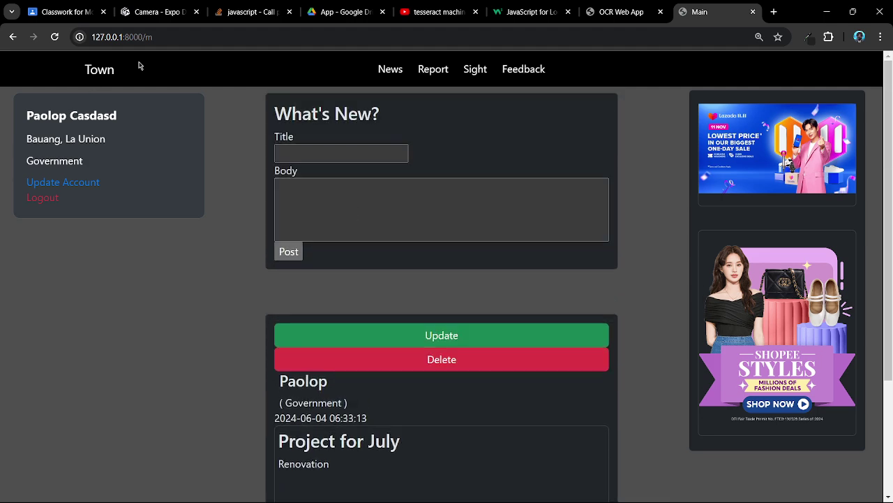
left_click_drag(69, 69, 132, 74)
left_click(102, 77)
left_click(626, 4)
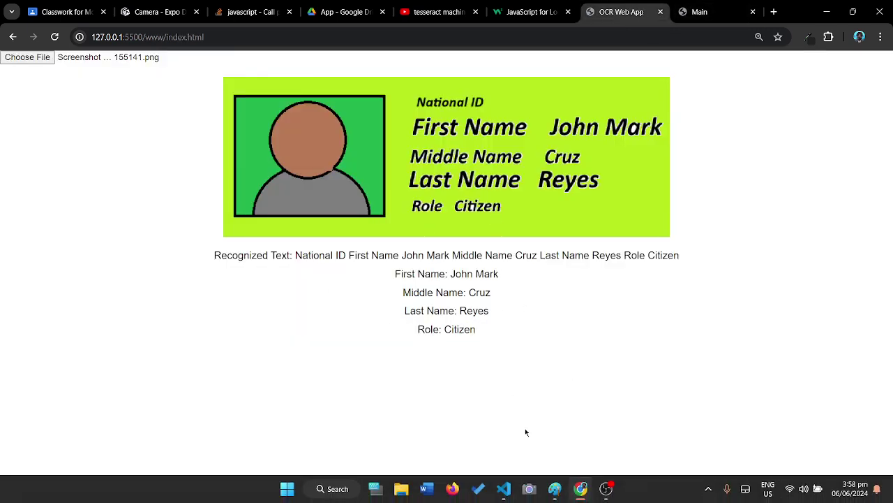
mouse_move(504, 489)
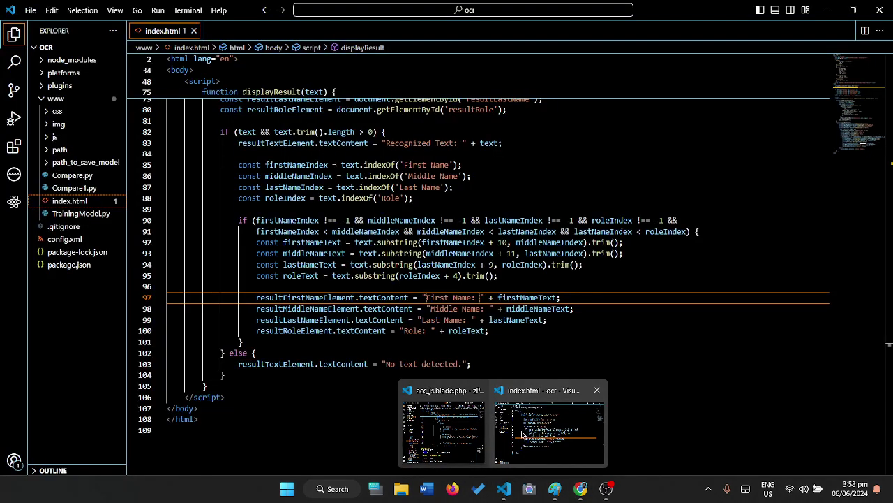
Bring up VS Code and scroll index.html from its style and markup down to the script.
left_click(531, 434)
scroll(349, 347, "up", 7)
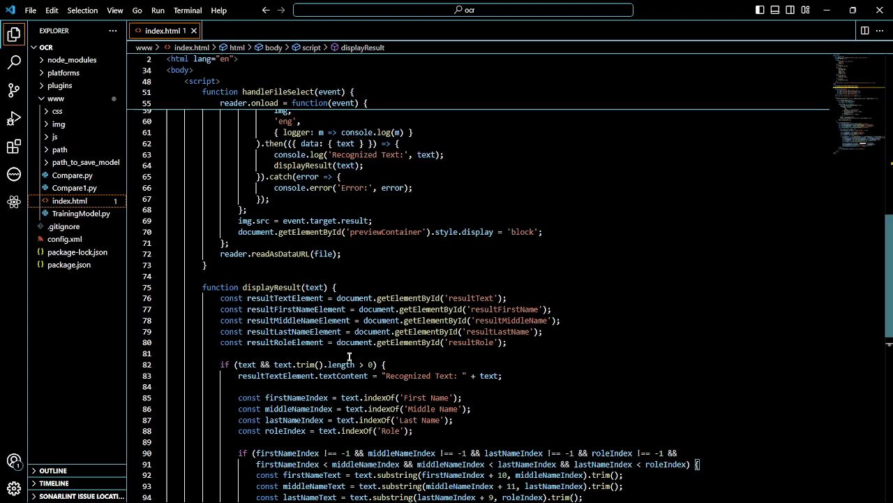
scroll(328, 321, "up", 10)
scroll(325, 308, "up", 6)
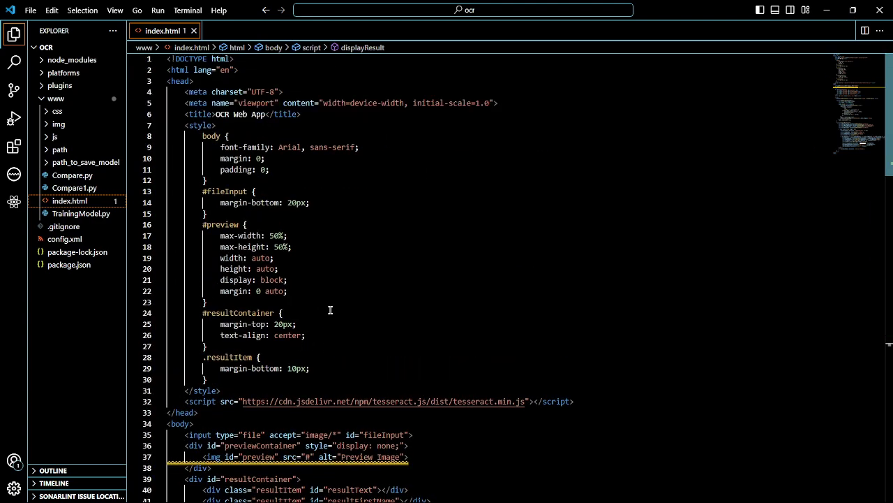
scroll(510, 215, "down", 4)
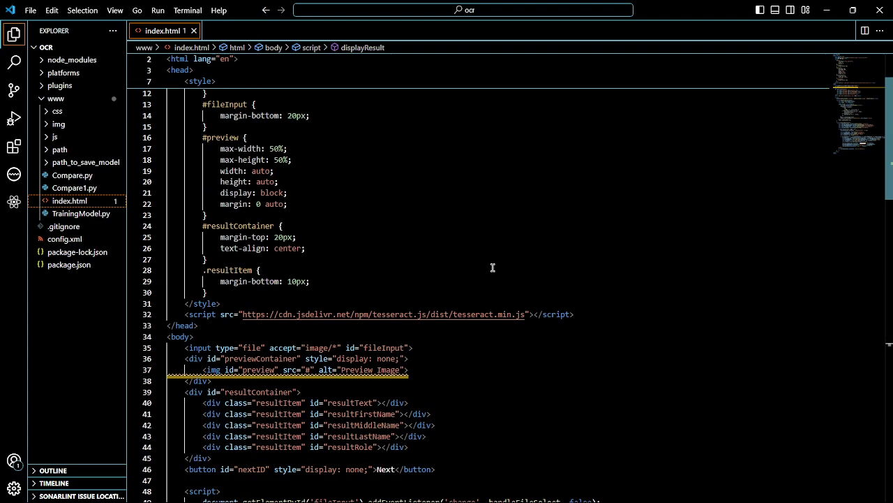
scroll(492, 267, "down", 5)
scroll(558, 297, "down", 10)
scroll(551, 299, "down", 4)
scroll(524, 290, "down", 4)
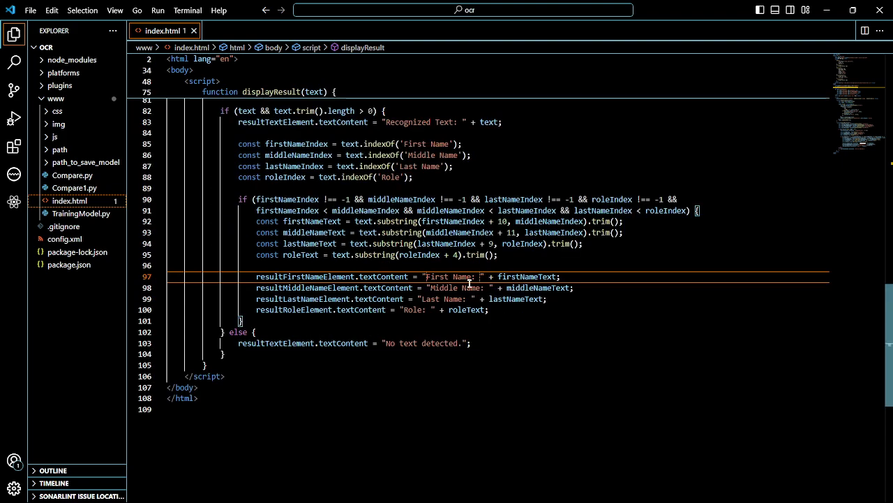
Review handleFileSelect and displayResult's name and role parsing, marking its else branch.
left_click(523, 331)
scroll(523, 331, "up", 3)
scroll(374, 285, "up", 8)
scroll(471, 305, "up", 5)
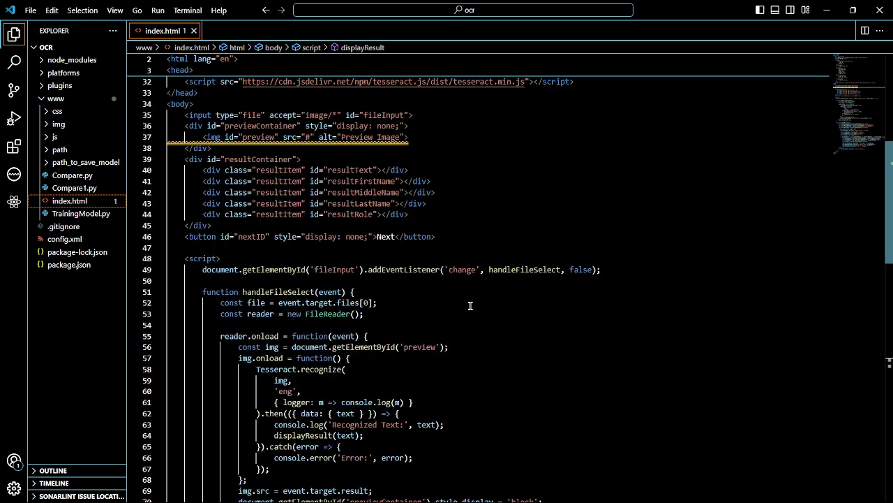
scroll(409, 295, "up", 8)
scroll(416, 295, "up", 2)
scroll(426, 295, "down", 3)
scroll(425, 296, "down", 7)
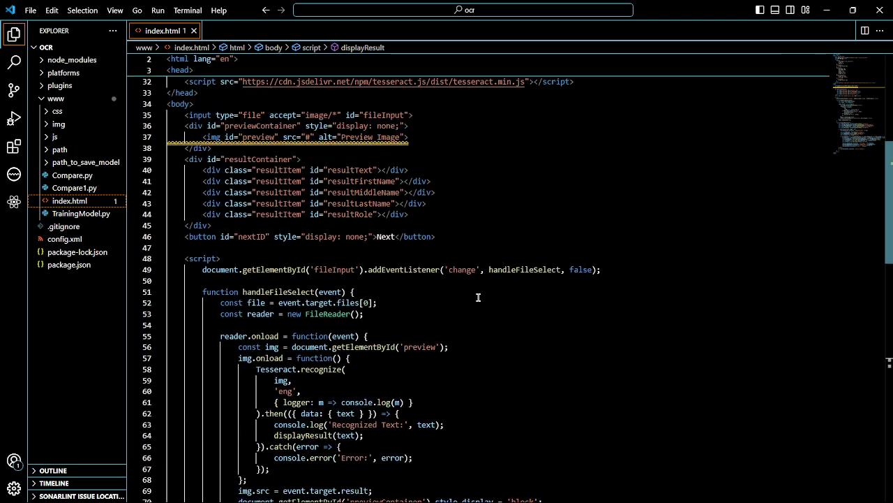
scroll(479, 295, "down", 10)
scroll(349, 289, "down", 3)
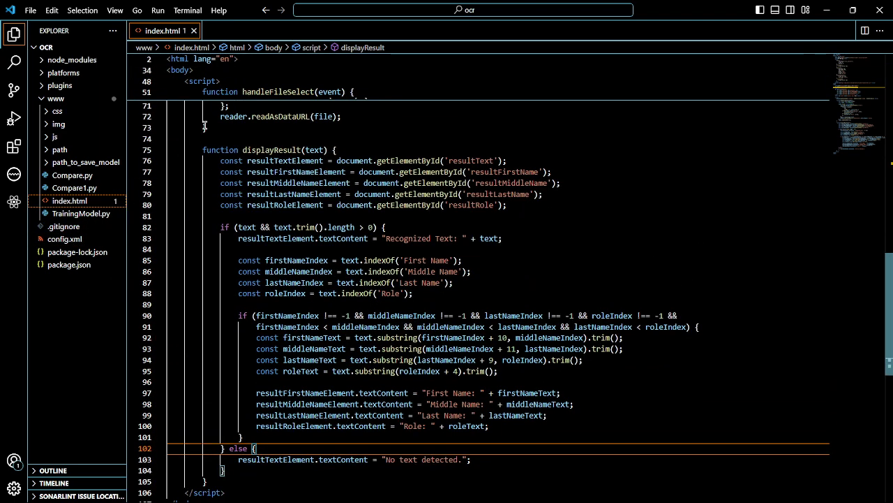
Open Compare.py and point out normalisation, image loading, model loading, prediction and argmax lines.
left_click(100, 175)
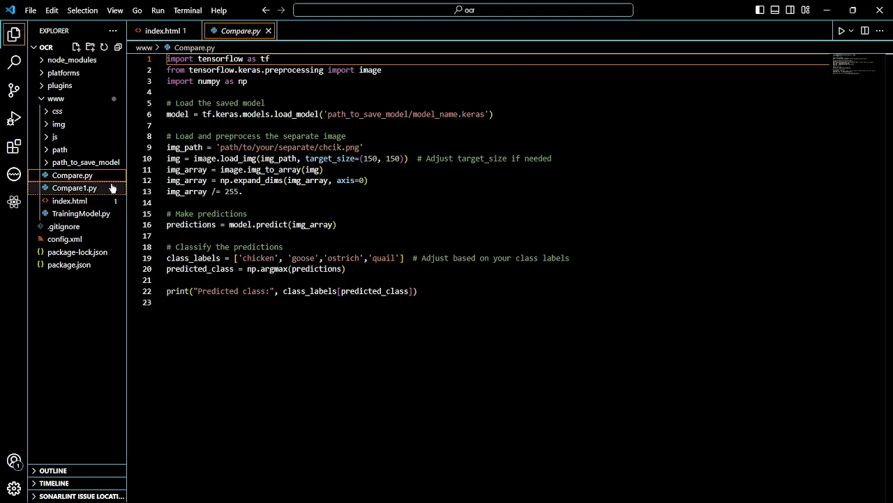
left_click(102, 187)
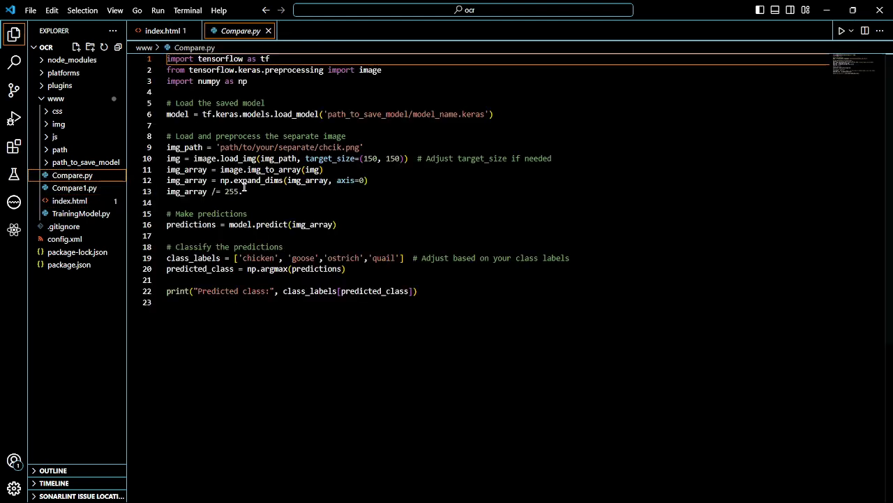
left_click(253, 157)
left_click(296, 114)
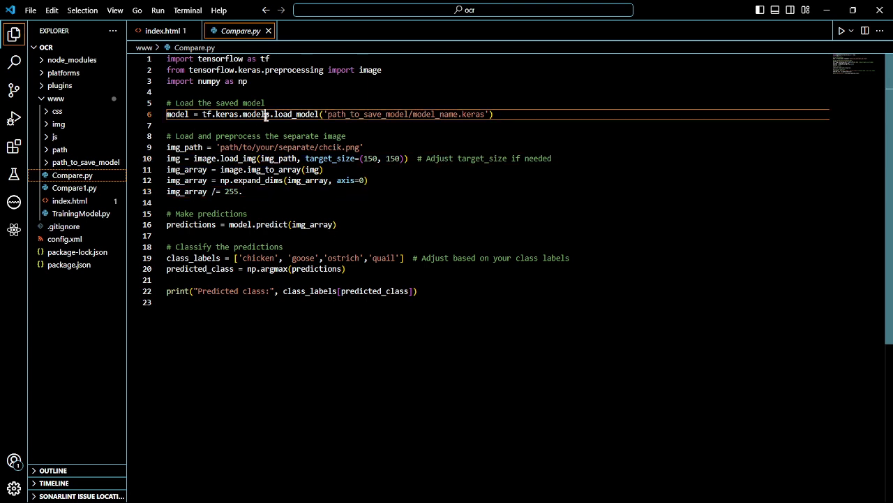
left_click(391, 158)
left_click(426, 224)
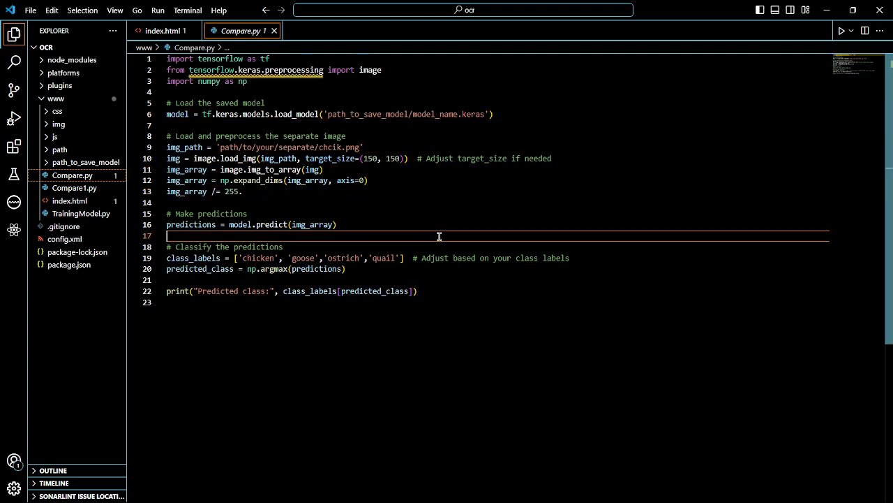
left_click(481, 279)
left_click(509, 329)
left_click(243, 204)
Point out Compare.py's image path, expand_dims, preprocessing and pixel scaling lines.
left_click(363, 148)
left_click(330, 180)
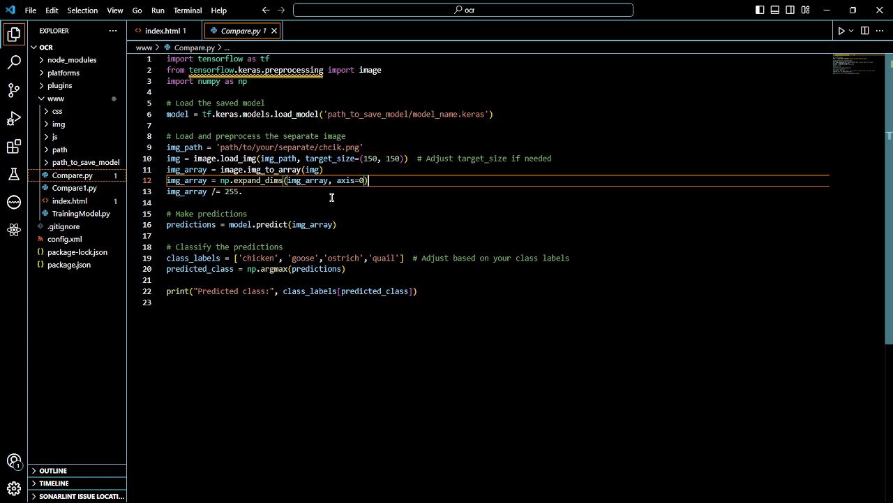
left_click(328, 214)
left_click(181, 136)
left_click(382, 146)
left_click(244, 191)
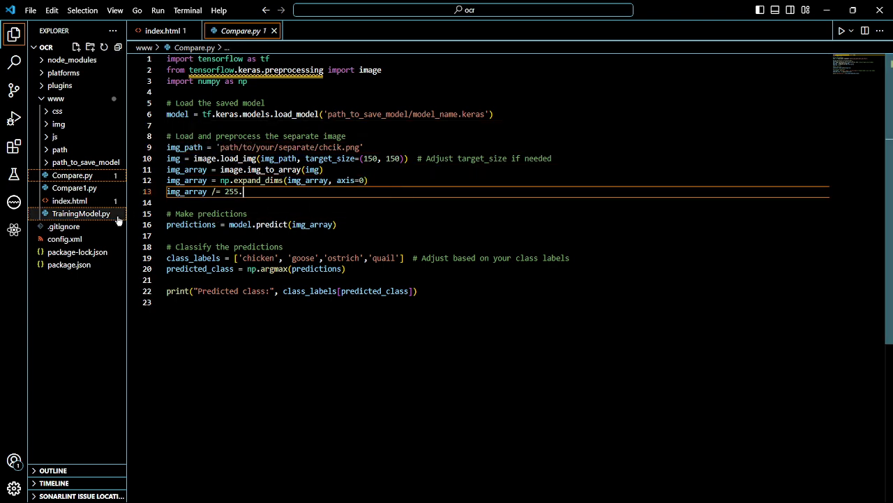
Glance at TrainingModel.py and Compare1.py, returning to Compare.py each time.
left_click(96, 216)
left_click(94, 177)
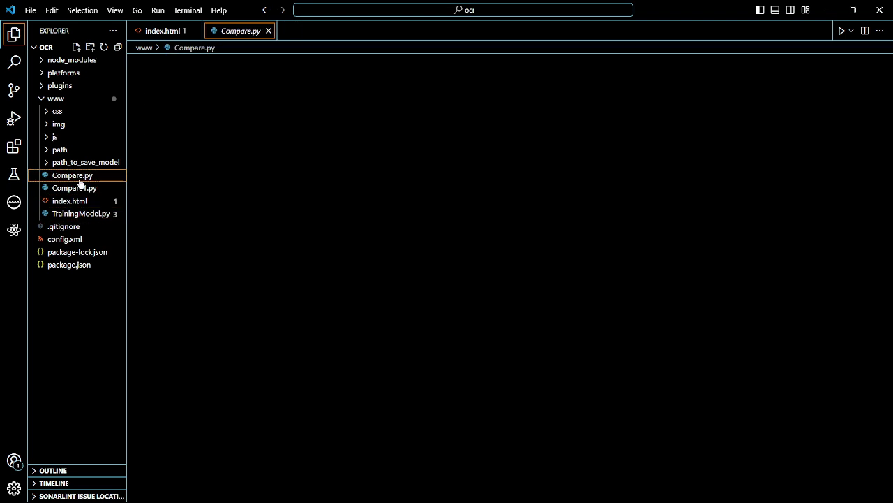
left_click(73, 188)
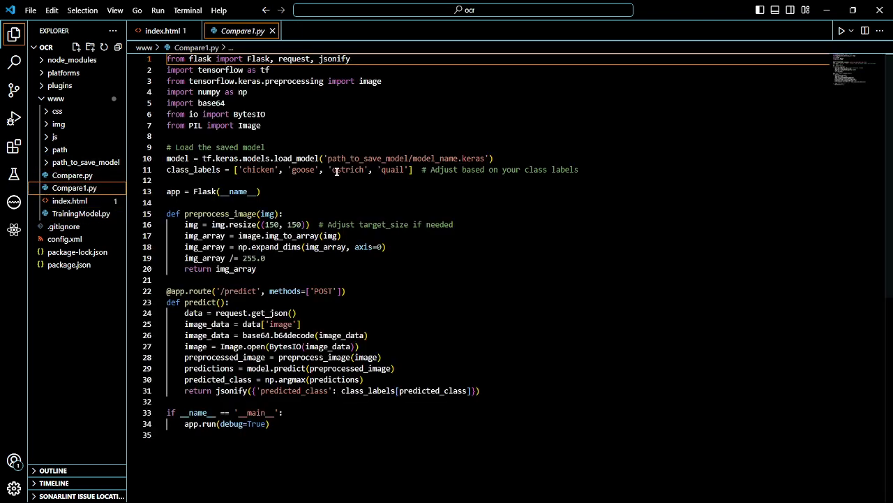
left_click(62, 175)
left_click(436, 169)
Step through Compare.py from the image path down to the class labels and script end.
key("Up")
key("Up")
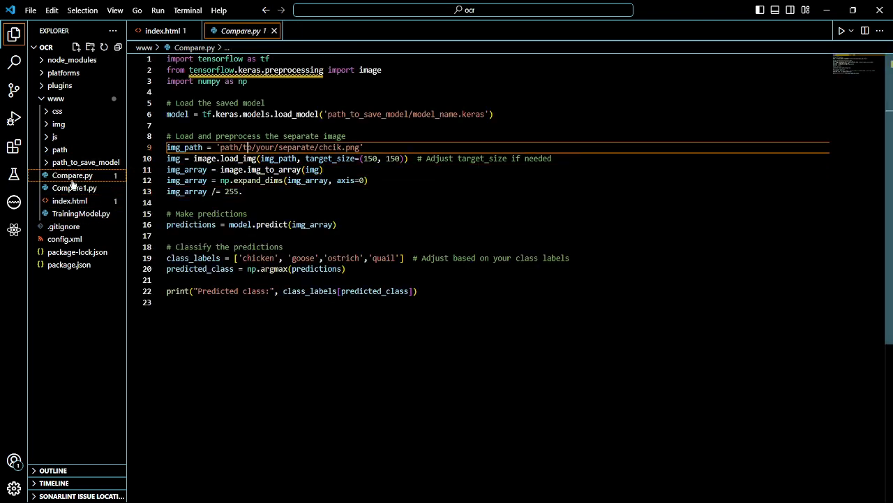
left_click(381, 181)
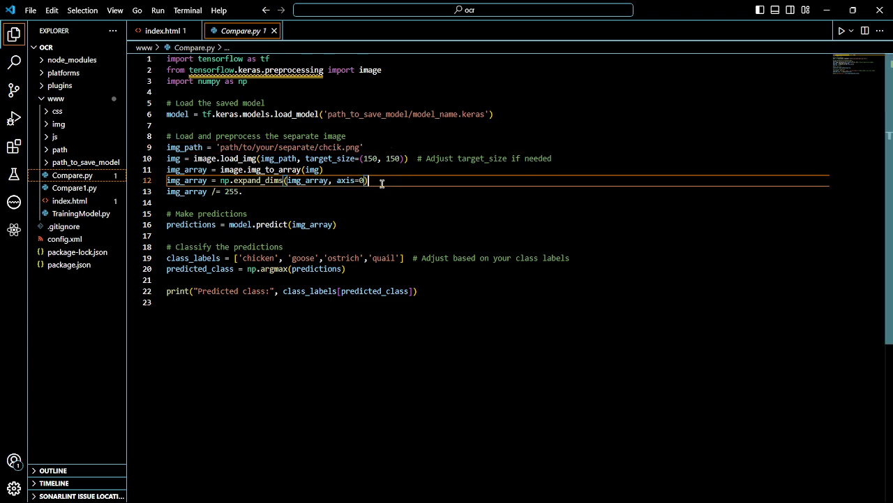
key("Down")
key("Down")
left_click(302, 159)
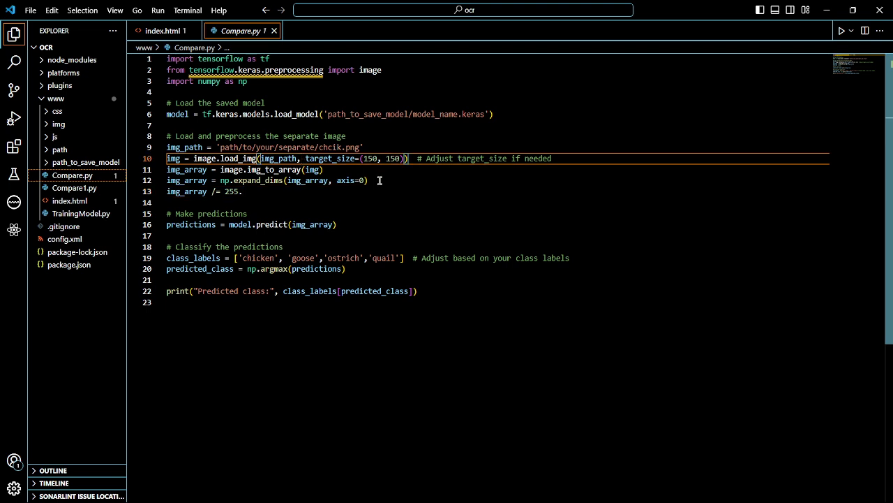
key("Down")
key("Down")
key("Down")
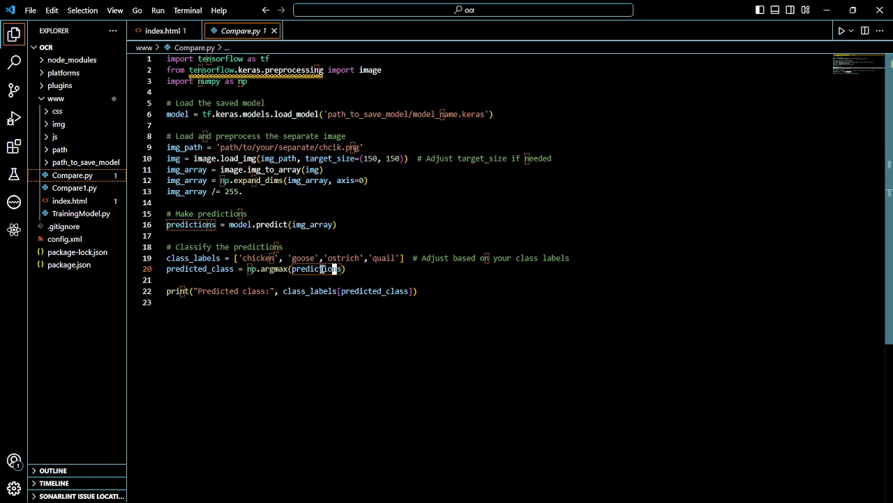
key("Down")
key("Down")
key("Down")
left_click(549, 304)
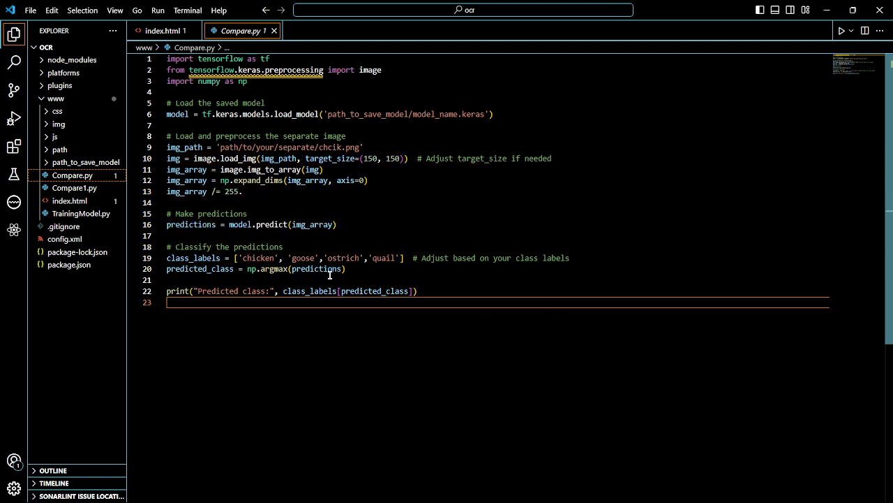
scroll(228, 262, "down", 1)
scroll(227, 250, "up", 1)
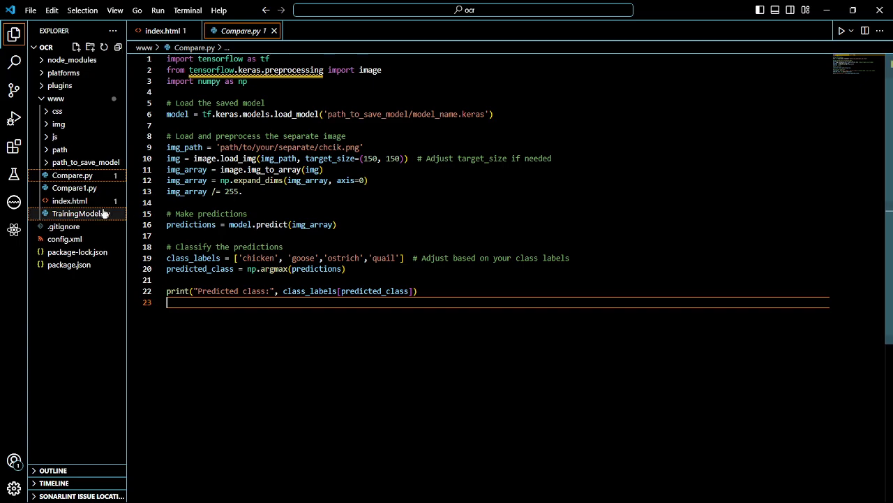
Open TrainingModel.py, then leave VS Code for Chrome and the OBS window.
left_click(81, 213)
key("alt+Tab")
key("alt+Tab")
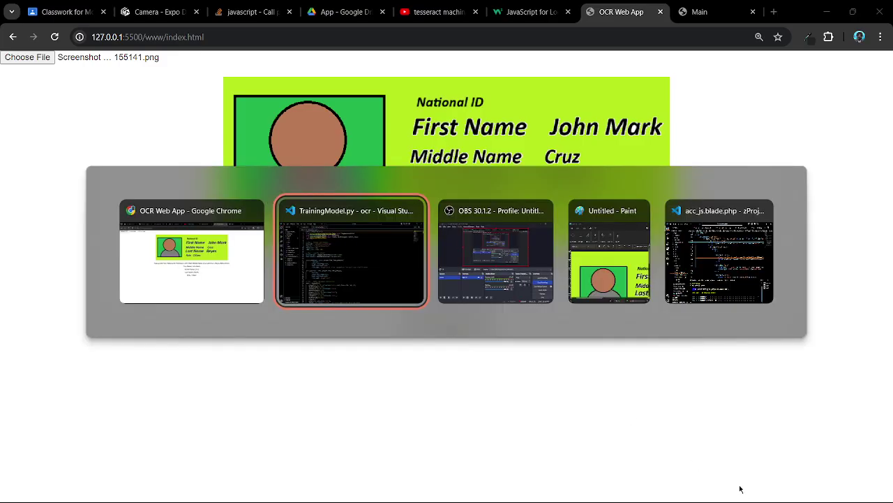
key("Escape")
key("alt+Tab")
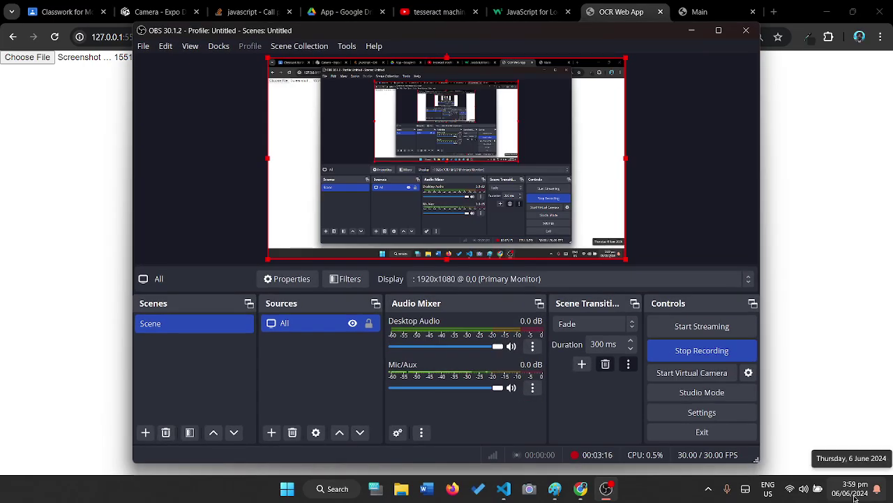